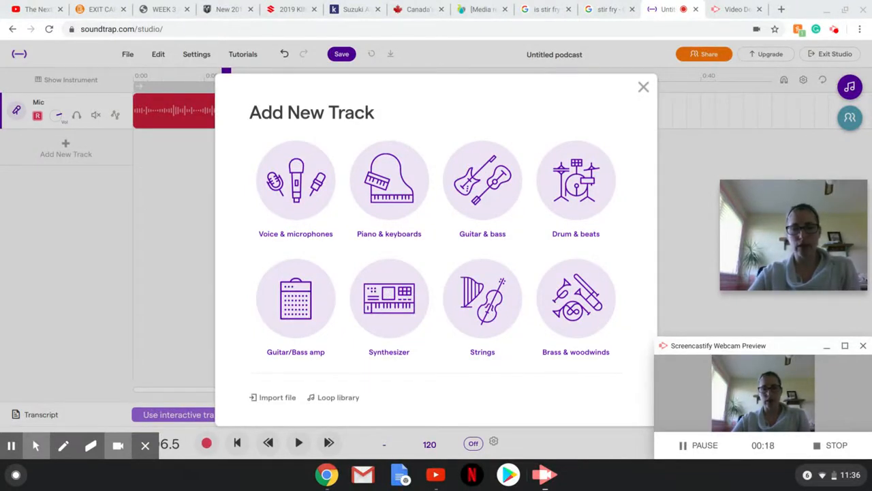
Add a Brass & woodwinds clarinet track and try a few notes on its keyboard
{"action": "left_click", "coordinate": [578, 304]}
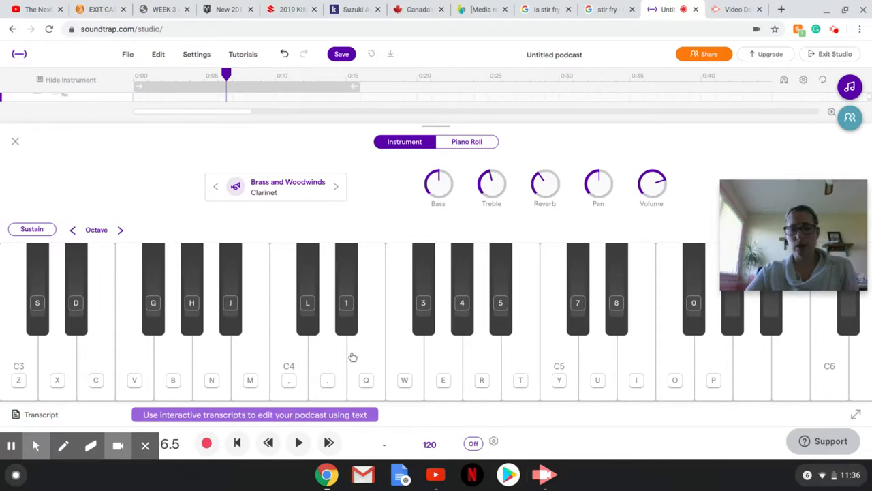
{"action": "left_click", "coordinate": [372, 355]}
{"action": "left_click", "coordinate": [404, 355]}
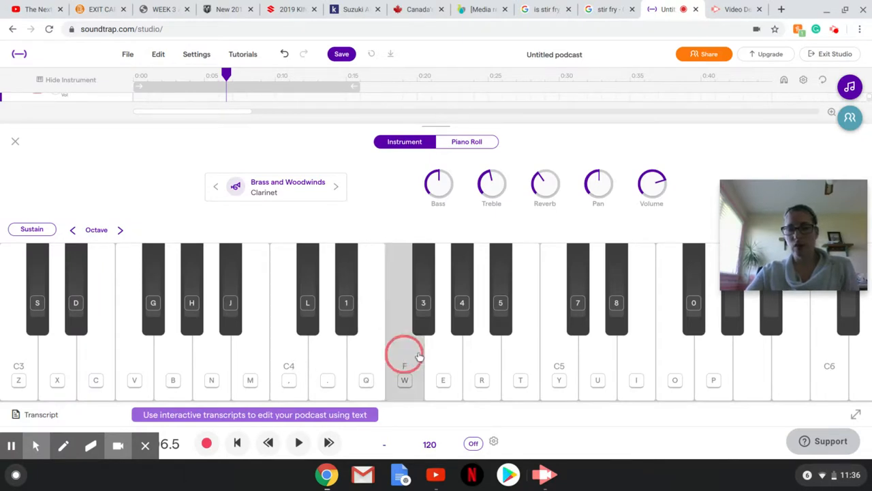
{"action": "left_click", "coordinate": [447, 355]}
{"action": "left_click", "coordinate": [448, 356]}
{"action": "left_click", "coordinate": [393, 356]}
{"action": "left_click", "coordinate": [366, 359]}
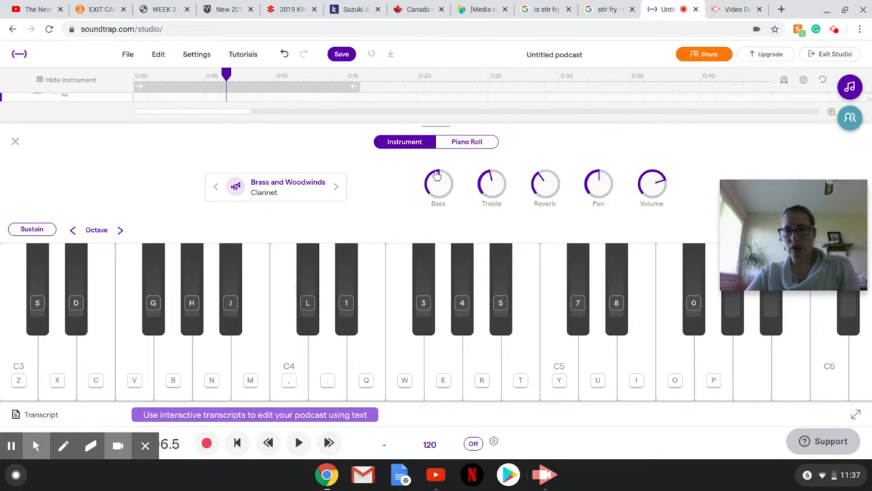
Adjust the clarinet's Bass, Treble and Reverb knobs
{"action": "mouse_move", "coordinate": [439, 176]}
{"action": "left_mouse_down"}
{"action": "mouse_move", "coordinate": [450, 177]}
{"action": "mouse_move", "coordinate": [438, 182]}
{"action": "left_mouse_up"}
{"action": "left_click_drag", "start_coordinate": [490, 177], "coordinate": [484, 186]}
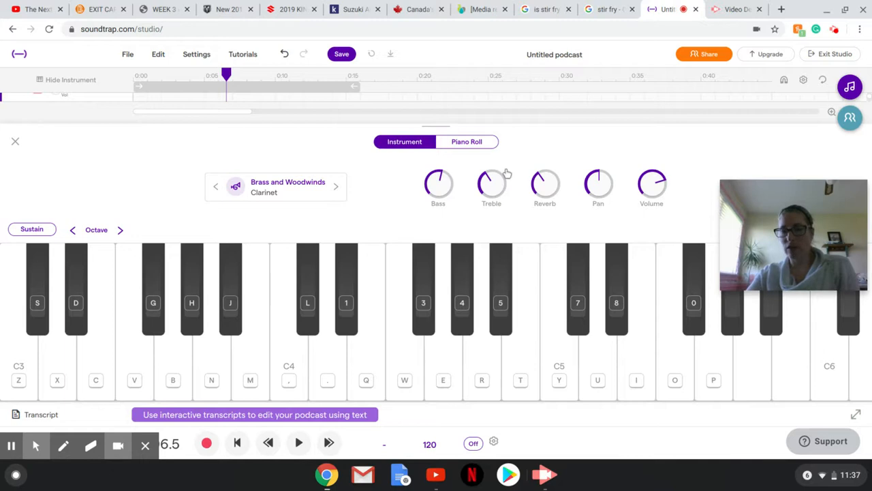
{"action": "left_click_drag", "start_coordinate": [532, 176], "coordinate": [539, 177]}
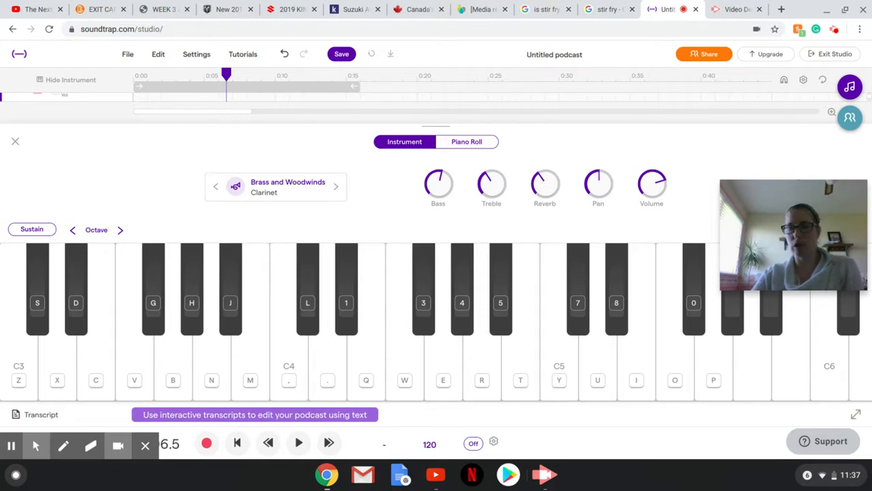
{"action": "left_click_drag", "start_coordinate": [539, 178], "coordinate": [551, 162]}
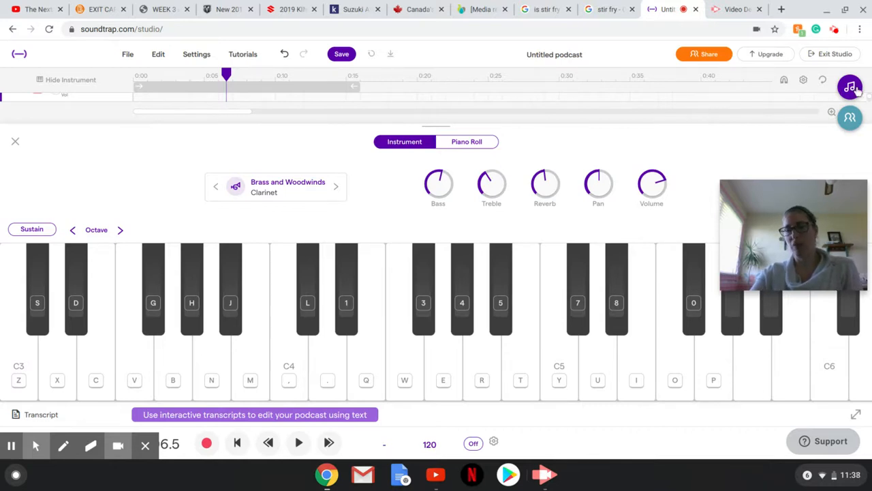
Record a short clarinet melody on the keyboard, stop the recording and dismiss the error dialog
{"action": "left_click", "coordinate": [206, 443]}
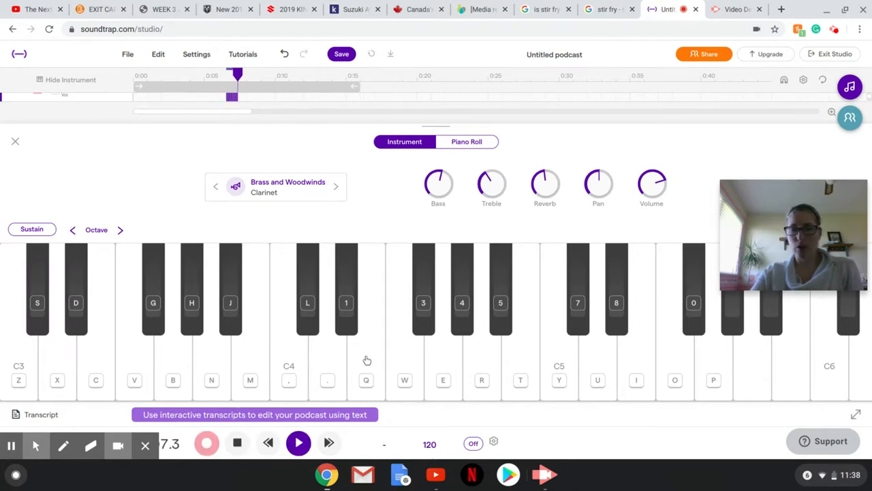
{"action": "left_click", "coordinate": [367, 361]}
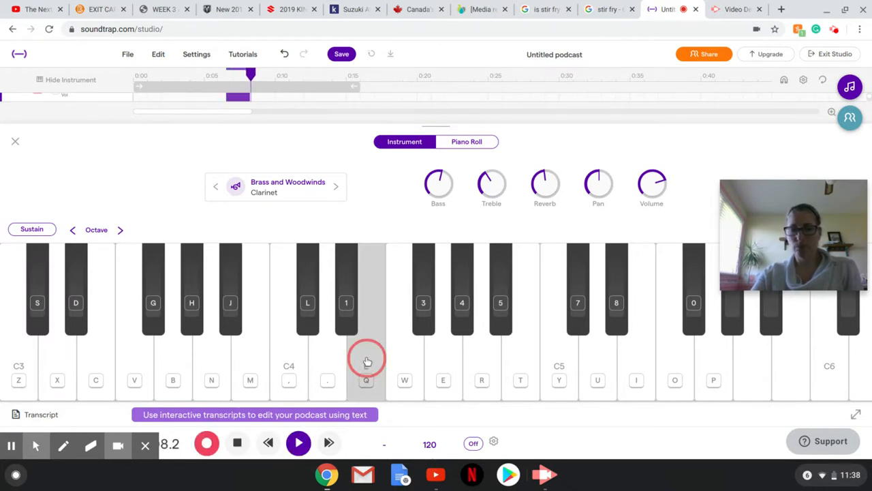
{"action": "left_click", "coordinate": [405, 362]}
{"action": "left_click", "coordinate": [405, 361]}
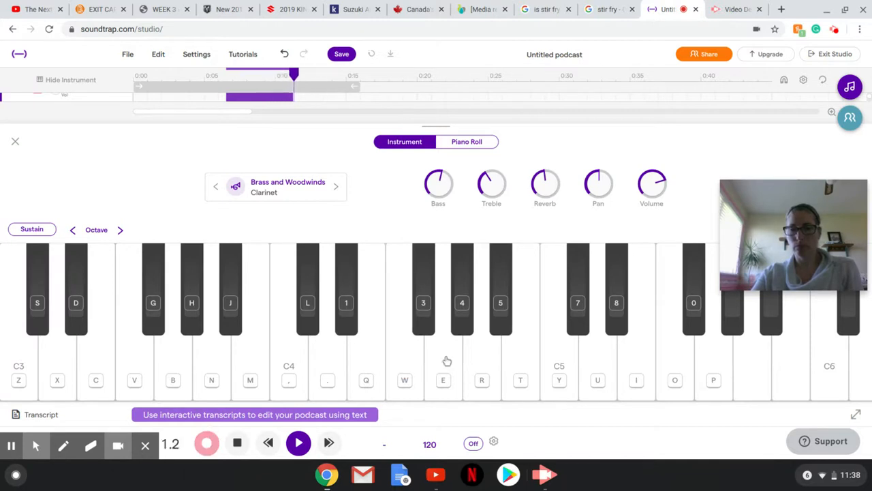
{"action": "left_click", "coordinate": [445, 363]}
{"action": "left_click", "coordinate": [445, 362]}
{"action": "left_click", "coordinate": [372, 362]}
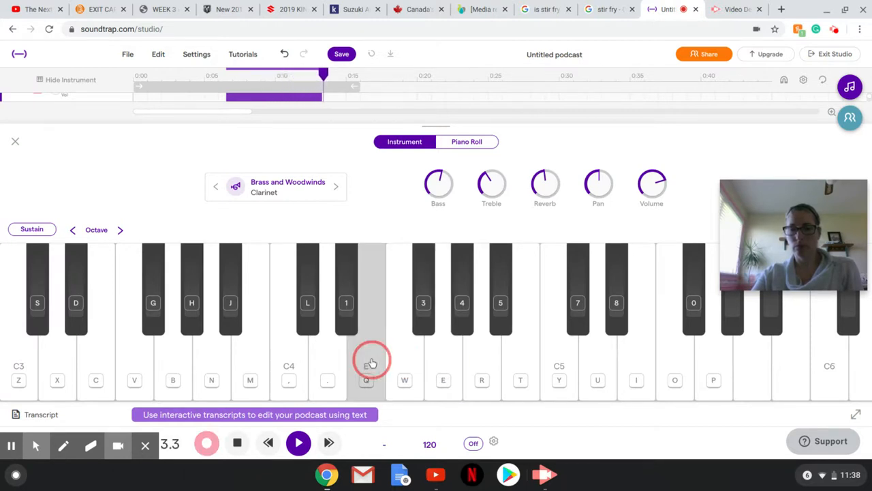
{"action": "left_click", "coordinate": [330, 359]}
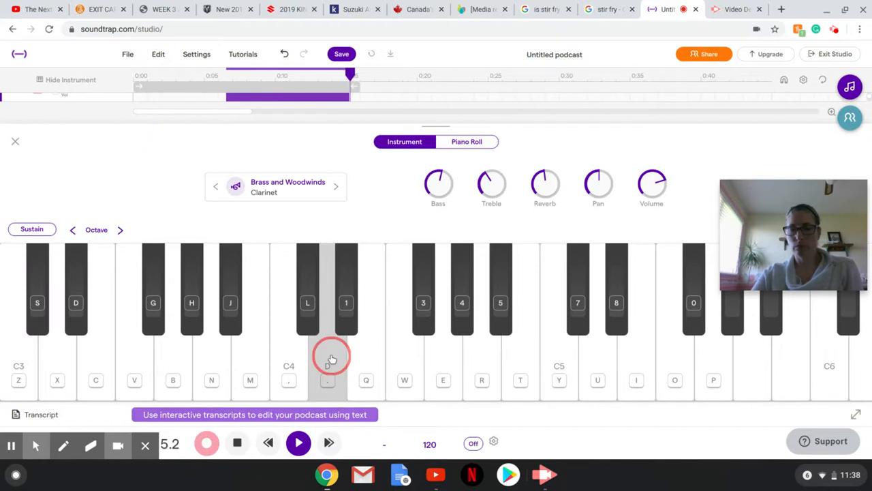
{"action": "left_click", "coordinate": [446, 361]}
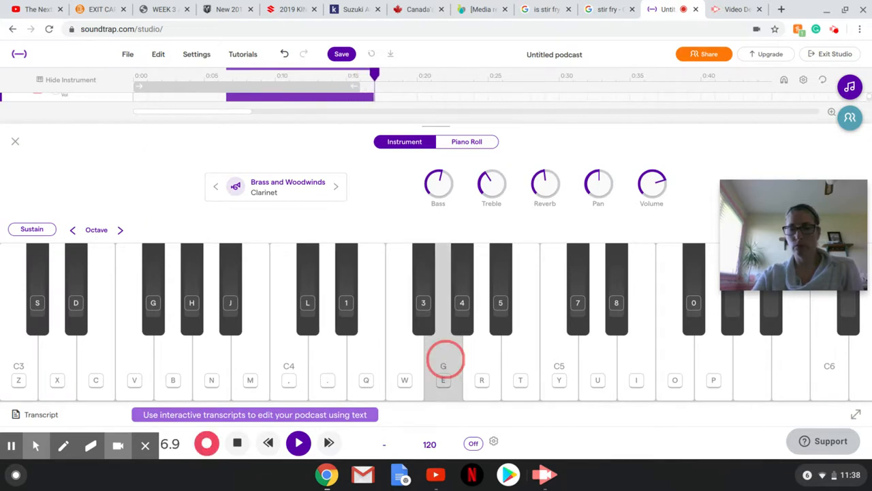
{"action": "left_click", "coordinate": [565, 354]}
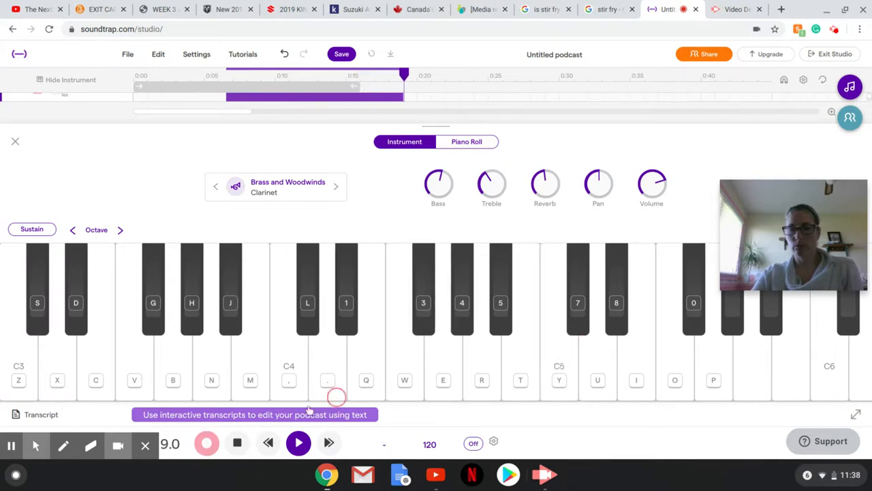
{"action": "left_click", "coordinate": [237, 442]}
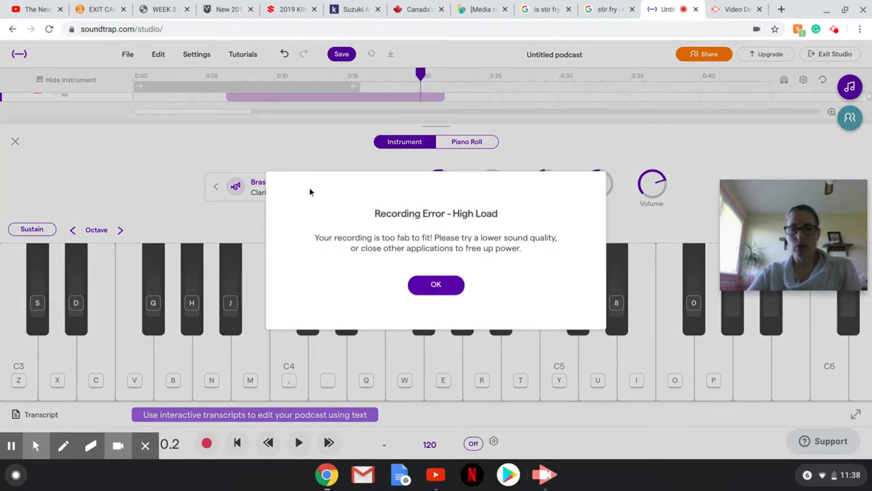
{"action": "left_click", "coordinate": [433, 286]}
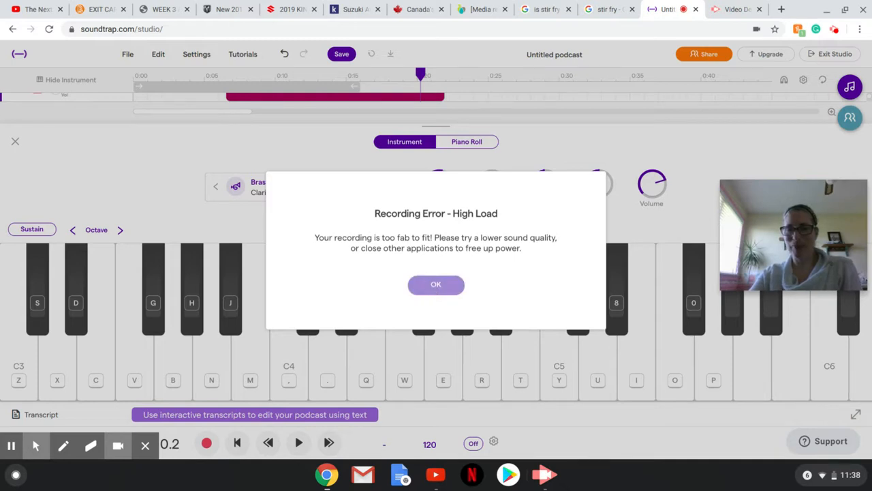
{"action": "left_click", "coordinate": [437, 286]}
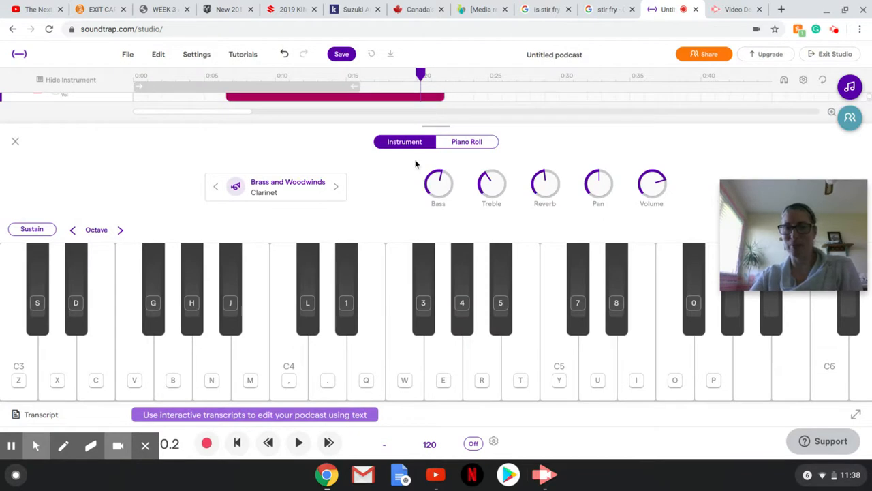
Close the instrument panel and play back the recording from its start
{"action": "left_click", "coordinate": [15, 141]}
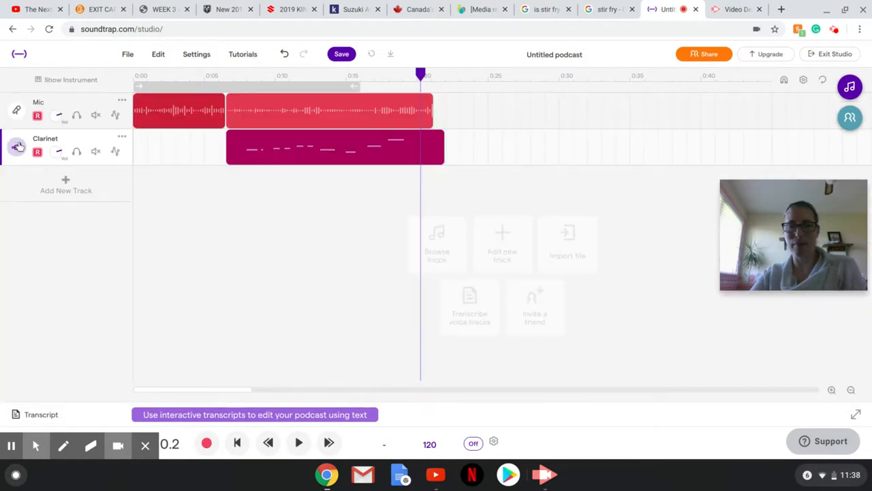
{"action": "left_click", "coordinate": [342, 108]}
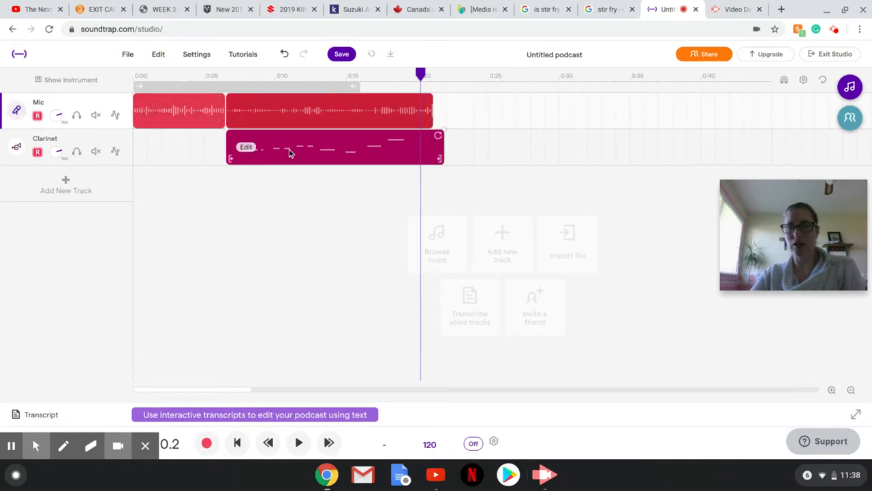
{"action": "left_click", "coordinate": [407, 75]}
{"action": "left_click_drag", "start_coordinate": [388, 79], "coordinate": [237, 75]}
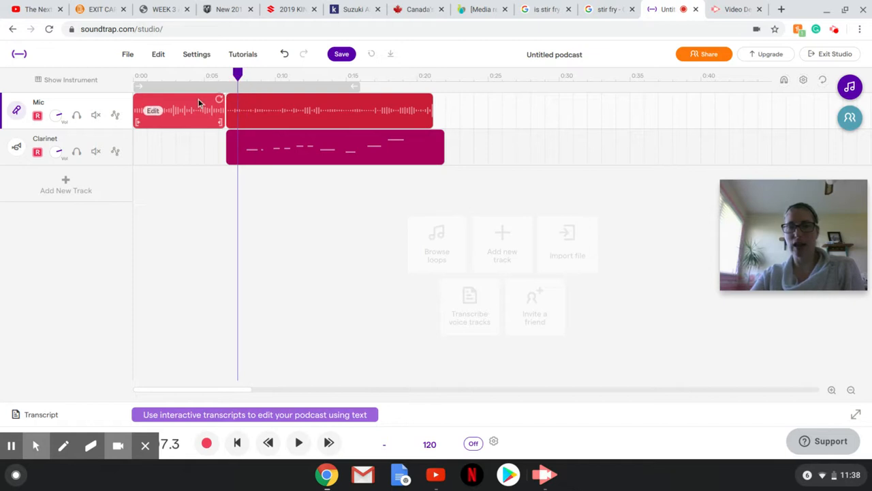
{"action": "left_click", "coordinate": [296, 441]}
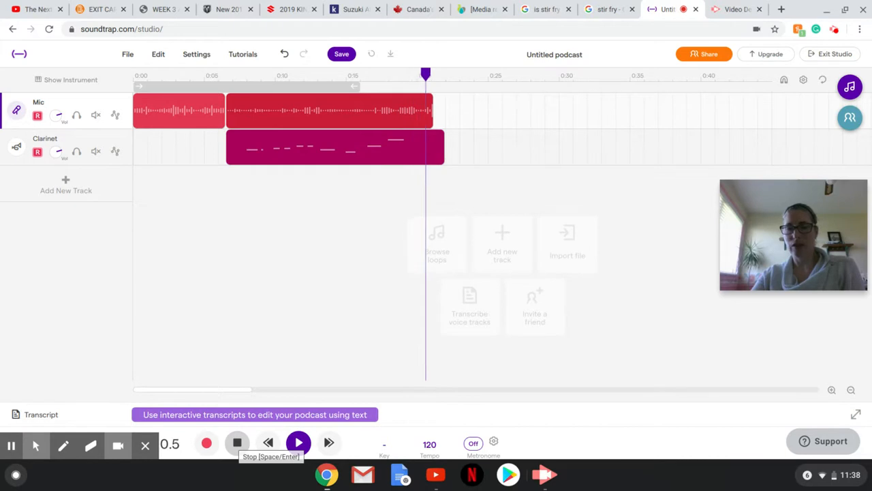
{"action": "left_click", "coordinate": [238, 443]}
Delete the extra microphone region recorded alongside the clarinet melody
{"action": "left_click", "coordinate": [325, 97]}
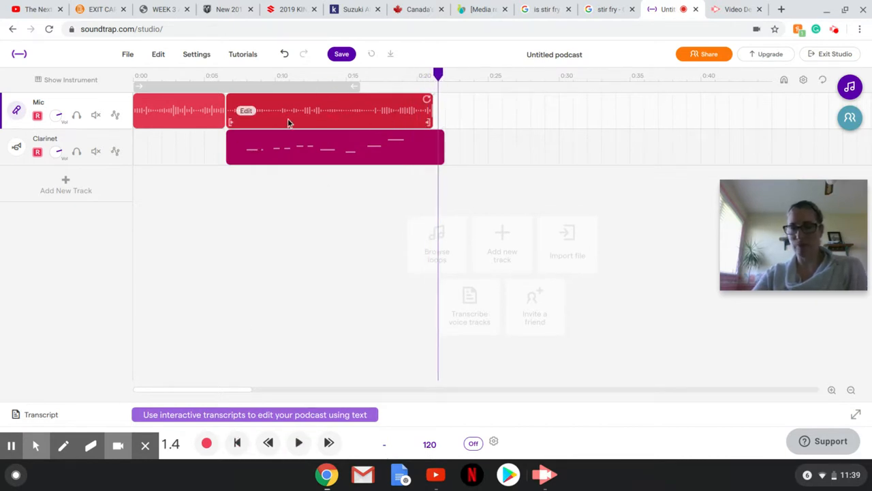
{"action": "right_click", "coordinate": [248, 113]}
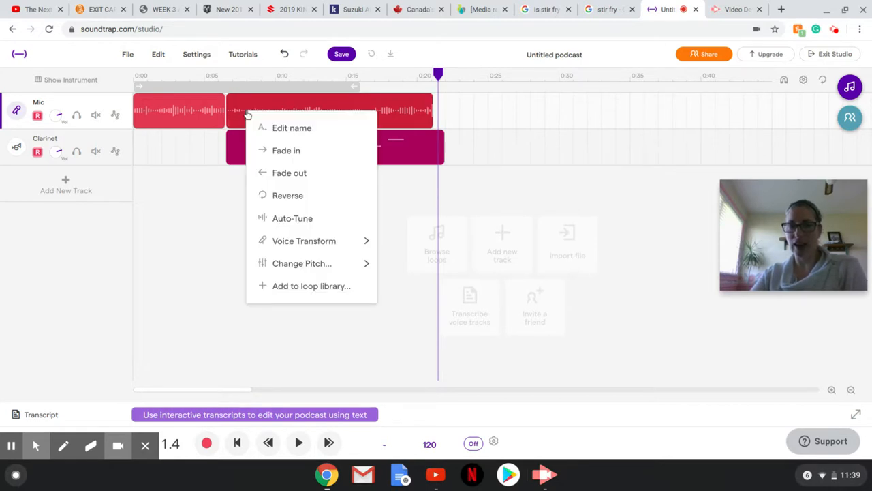
{"action": "left_click", "coordinate": [353, 108]}
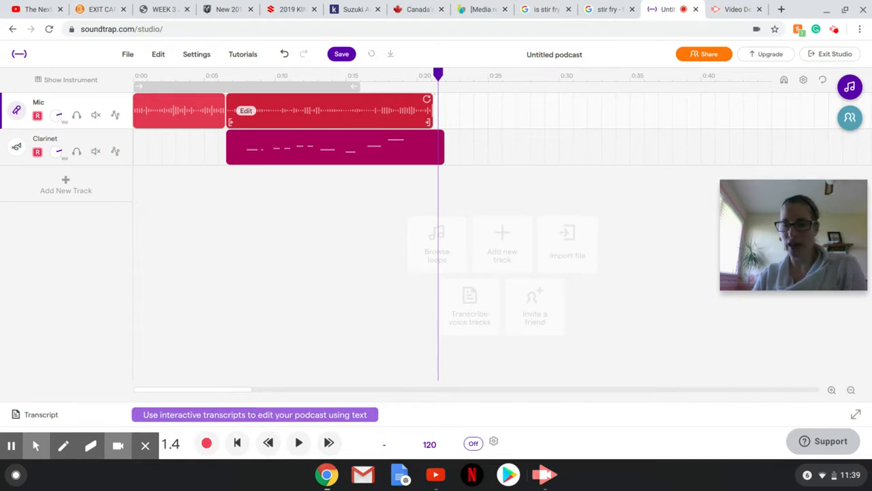
{"action": "key", "text": "Delete"}
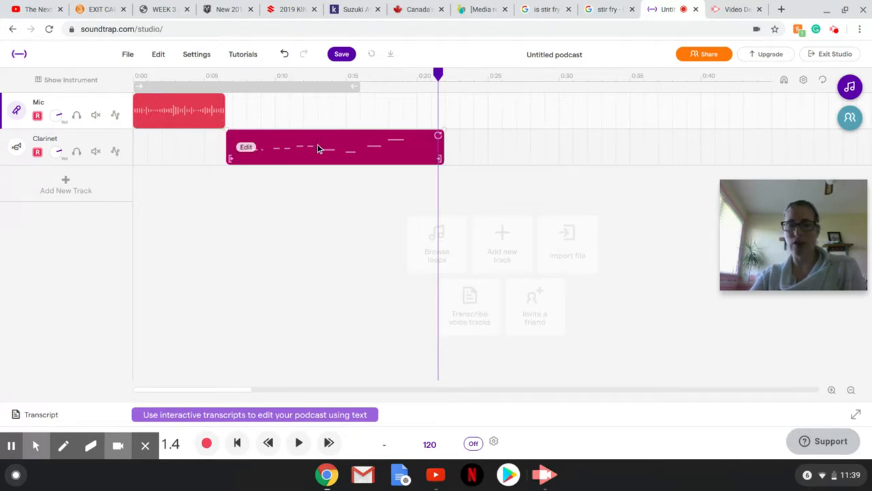
Move the clarinet region earlier to start about 2 seconds in and play it back
{"action": "left_click_drag", "start_coordinate": [317, 148], "coordinate": [269, 150]}
{"action": "left_click", "coordinate": [299, 442]}
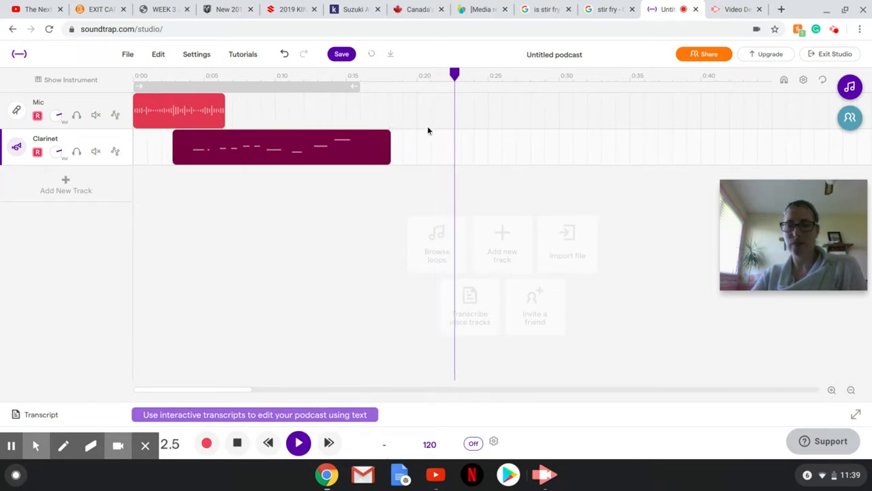
{"action": "left_click_drag", "start_coordinate": [458, 73], "coordinate": [146, 77]}
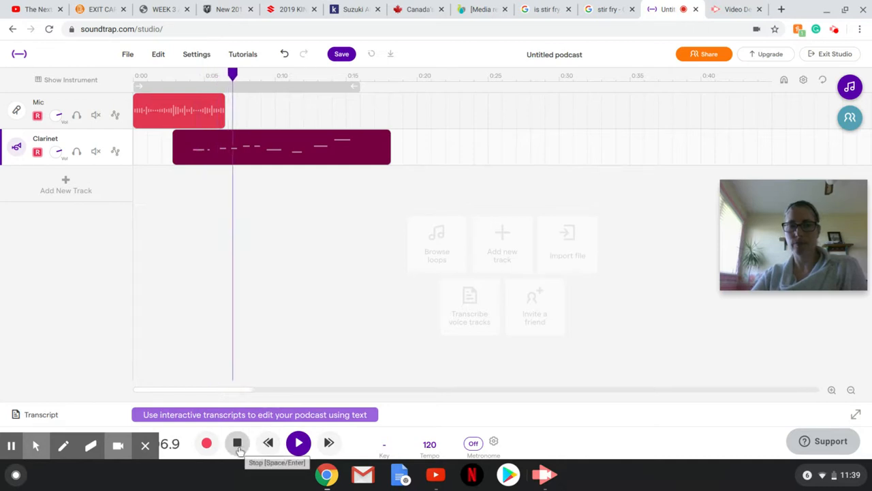
{"action": "left_click", "coordinate": [237, 443]}
Apply a fade-in to the clarinet region and stretch it across the whole region
{"action": "mouse_move", "coordinate": [261, 155]}
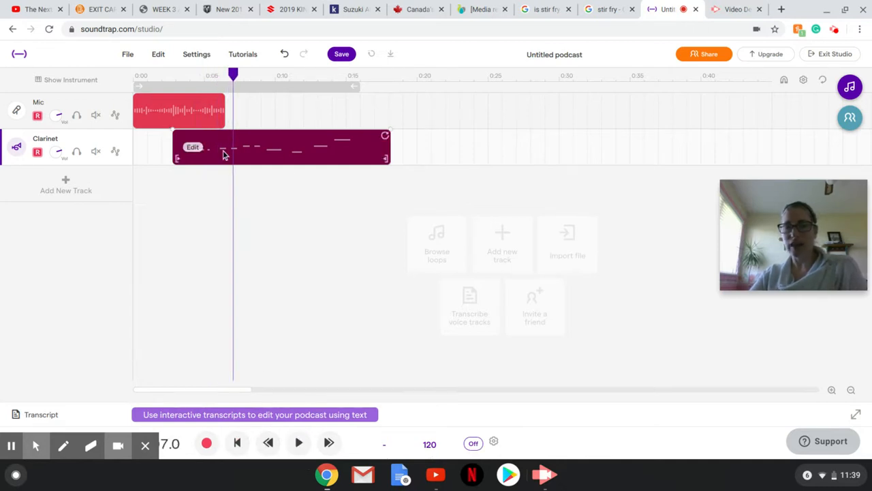
{"action": "right_click", "coordinate": [195, 152]}
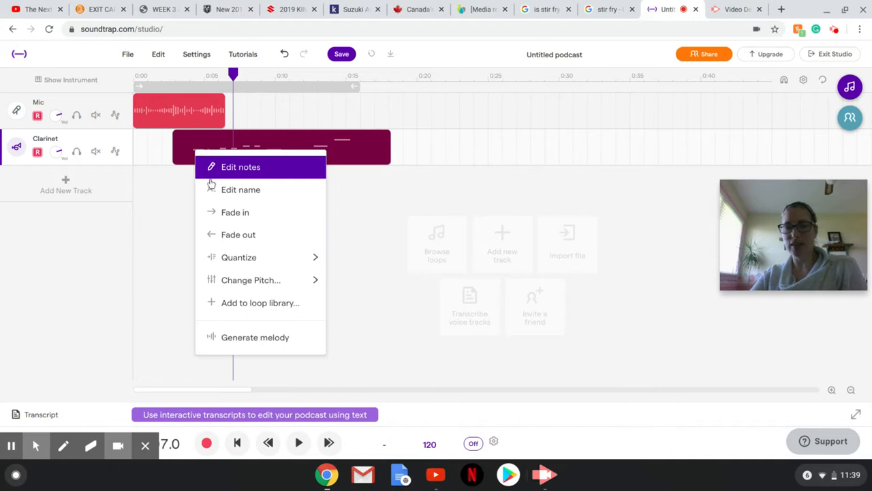
{"action": "left_click", "coordinate": [232, 212]}
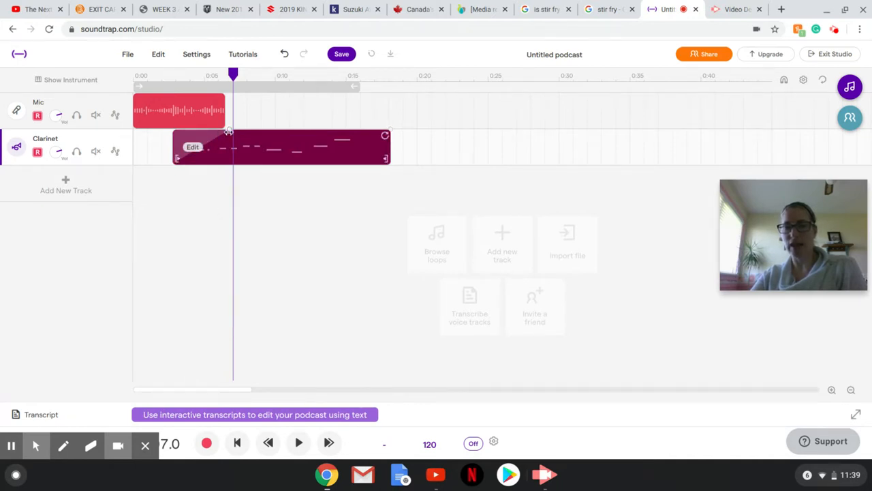
{"action": "left_click_drag", "start_coordinate": [230, 130], "coordinate": [363, 146]}
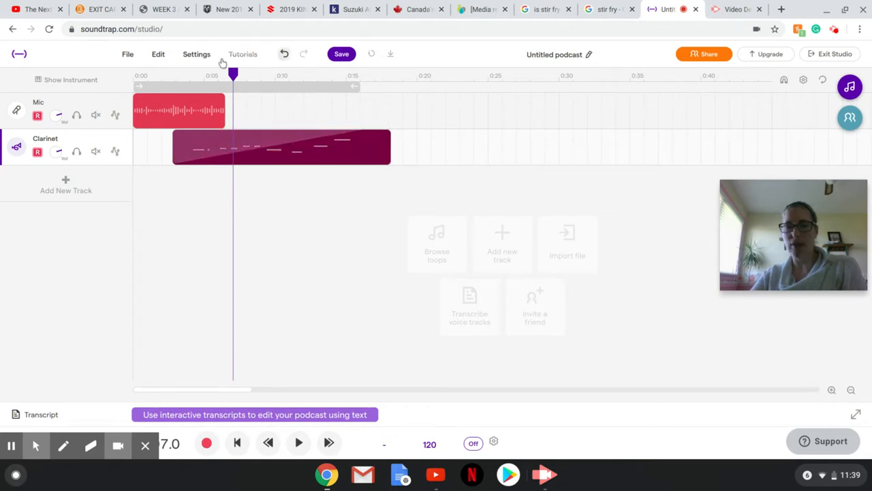
Add a new Guitar & bass instrument track with the playhead near 0:04
{"action": "left_click_drag", "start_coordinate": [236, 76], "coordinate": [197, 75]}
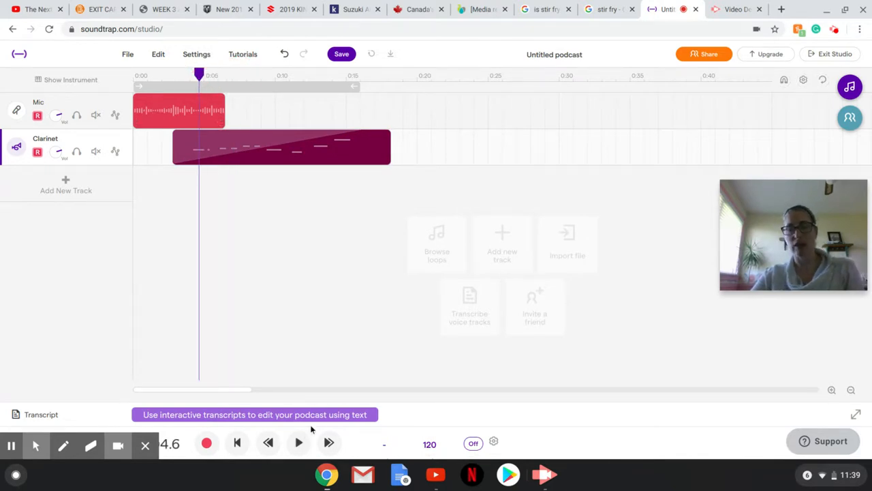
{"action": "left_click", "coordinate": [66, 182]}
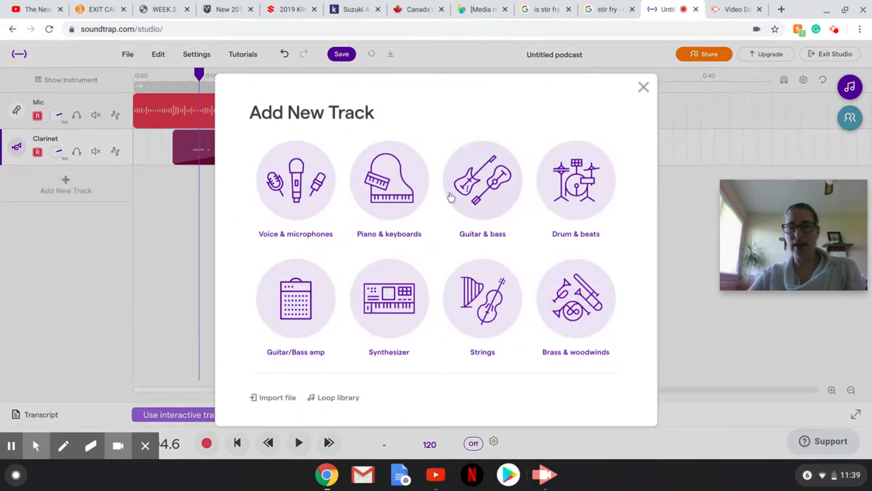
{"action": "left_click", "coordinate": [480, 180]}
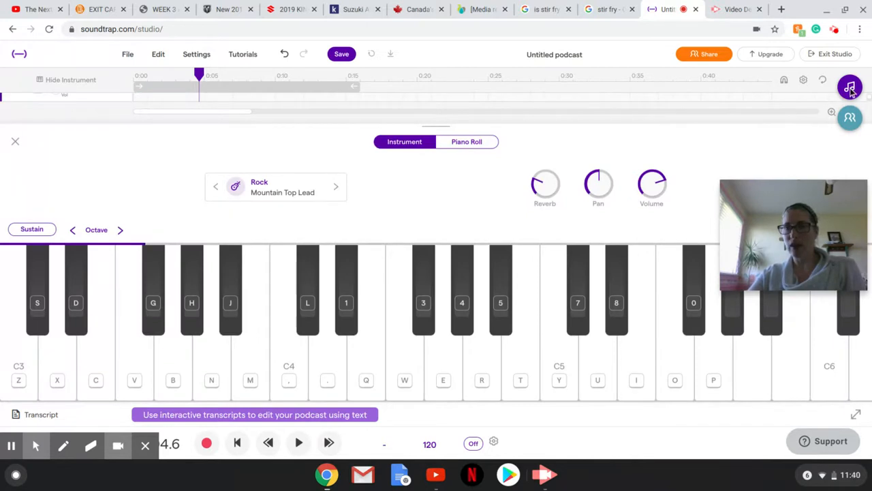
Open the loops browser and clear its search field
{"action": "left_click", "coordinate": [849, 88]}
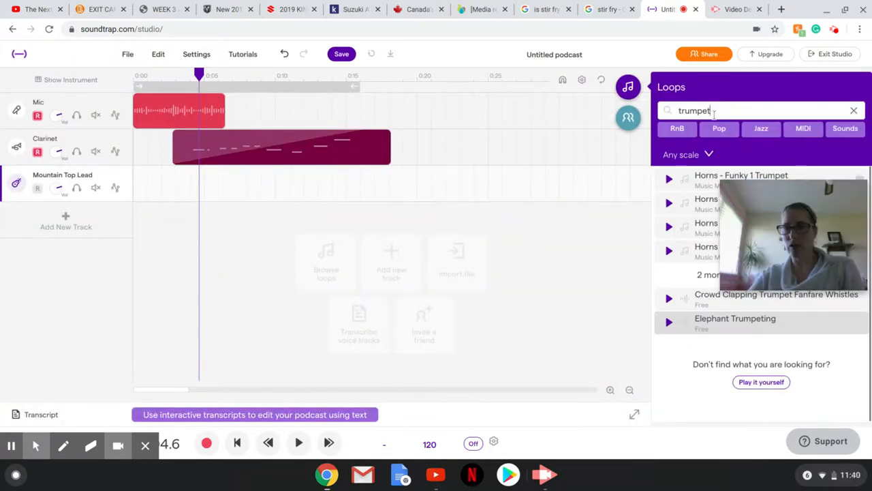
{"action": "key", "text": "BackSpace"}
{"action": "key", "text": "BackSpace"}
{"action": "key", "text": "BackSpace"}
{"action": "key", "text": "BackSpace"}
{"action": "key", "text": "BackSpace"}
{"action": "key", "text": "BackSpace"}
{"action": "key", "text": "BackSpace"}
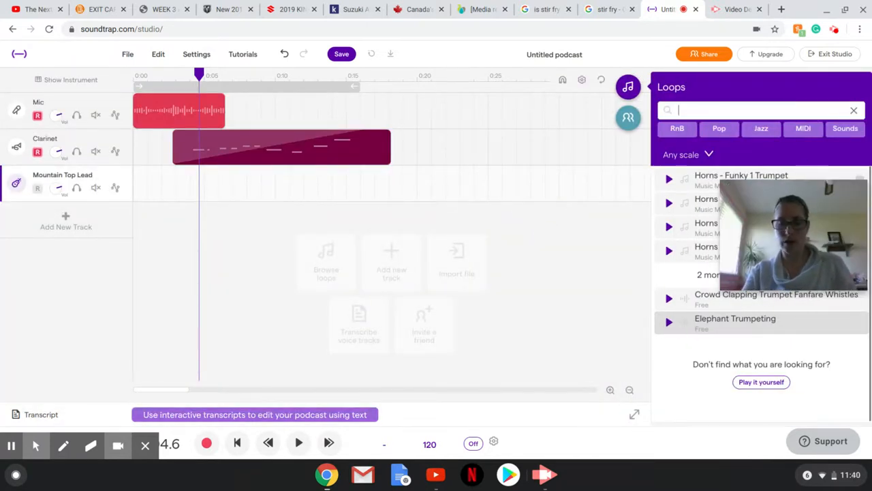
Search the loops for "guitar" and narrow the results with the Pop filter
{"action": "type", "text": "guitar"}
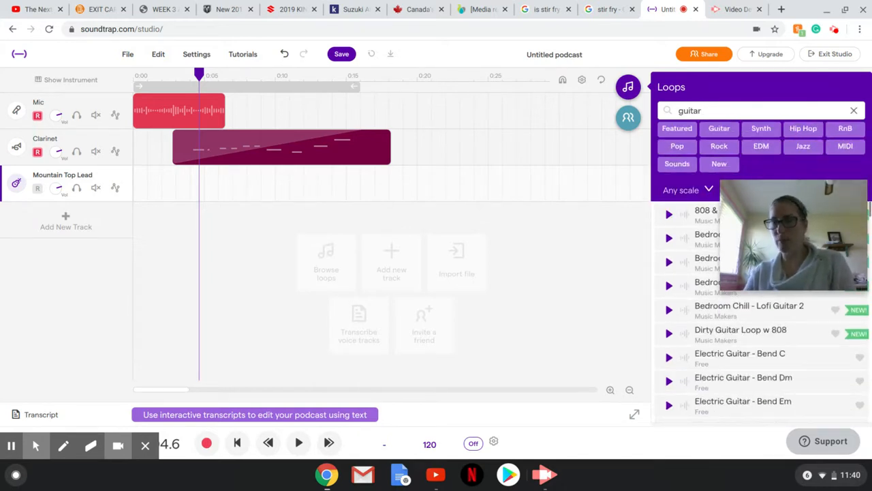
{"action": "left_click", "coordinate": [679, 149]}
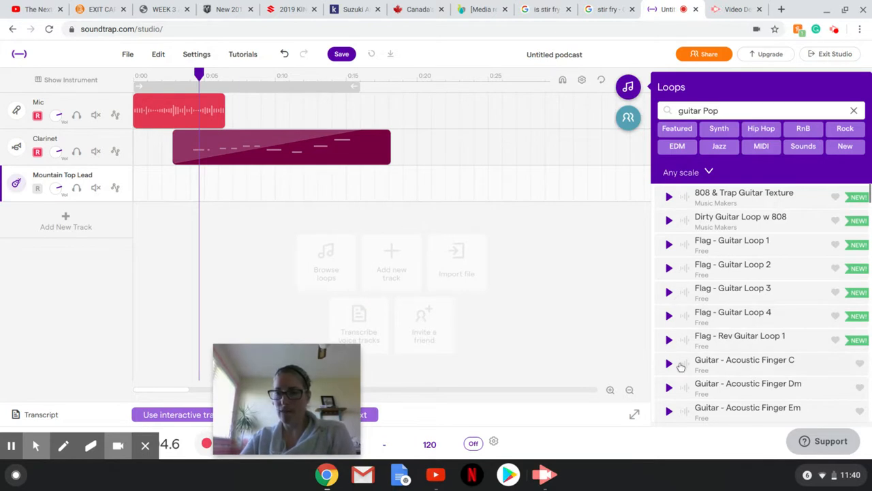
Preview the Guitar - Acoustic Finger C loop, then add it to the project as a new track
{"action": "left_click", "coordinate": [669, 364]}
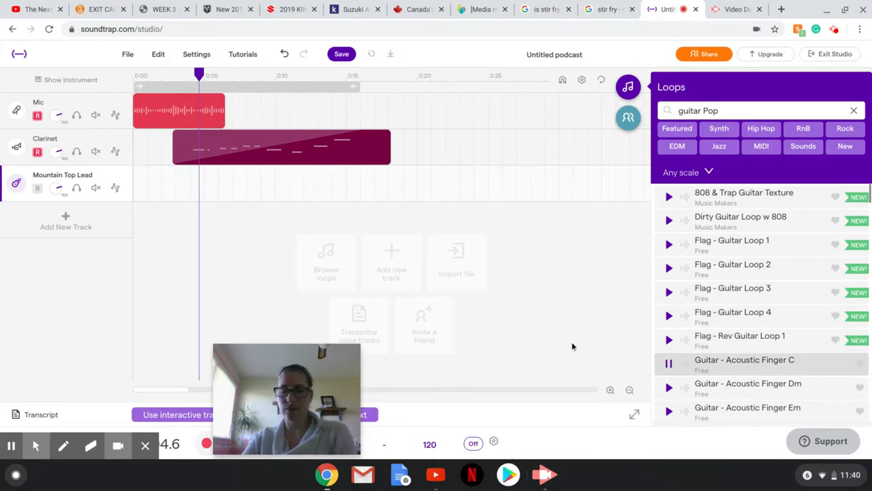
{"action": "left_click", "coordinate": [670, 367]}
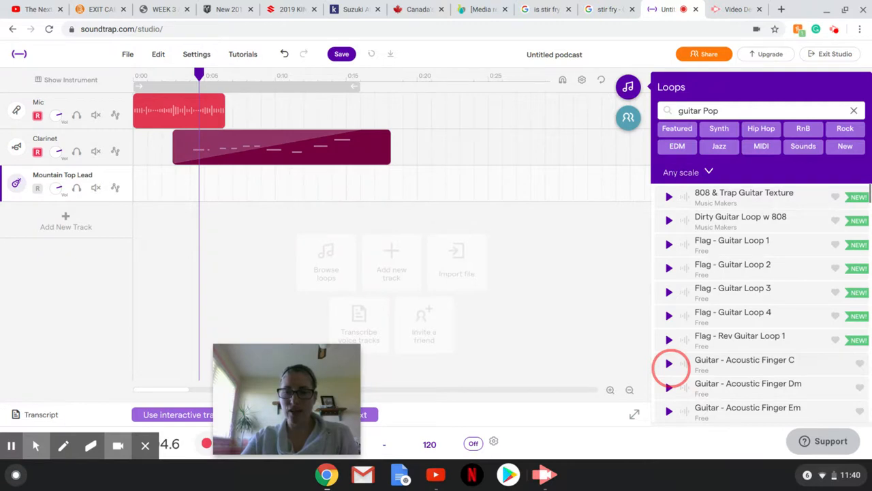
{"action": "double_click", "coordinate": [688, 360]}
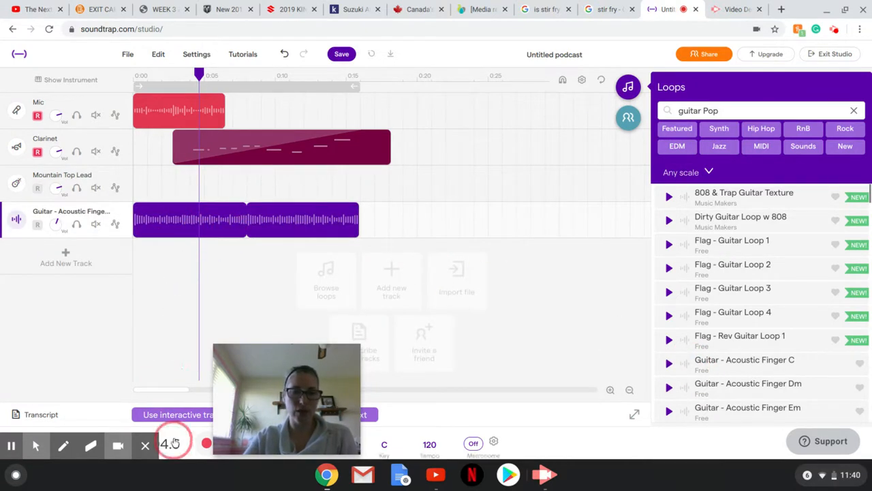
Play back the project, then record a short take on the armed Mic and Clarinet tracks from about 0:16 and stop
{"action": "left_click_drag", "start_coordinate": [221, 375], "coordinate": [419, 272]}
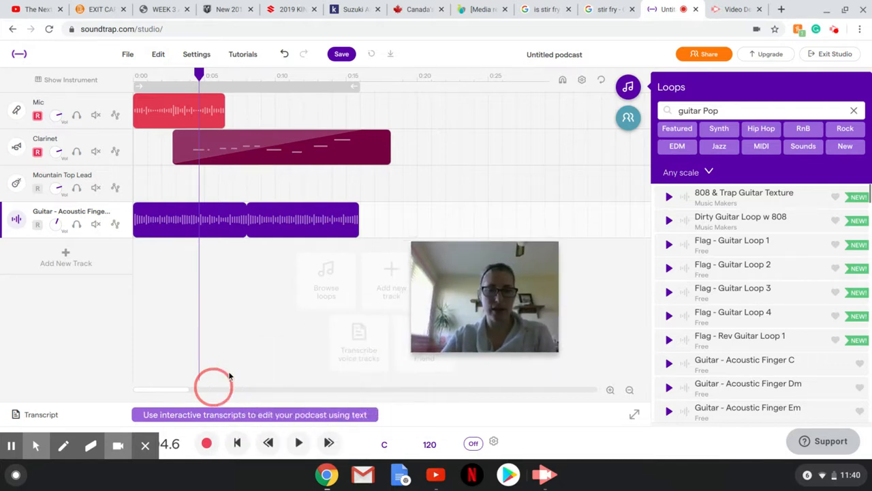
{"action": "left_click", "coordinate": [298, 442]}
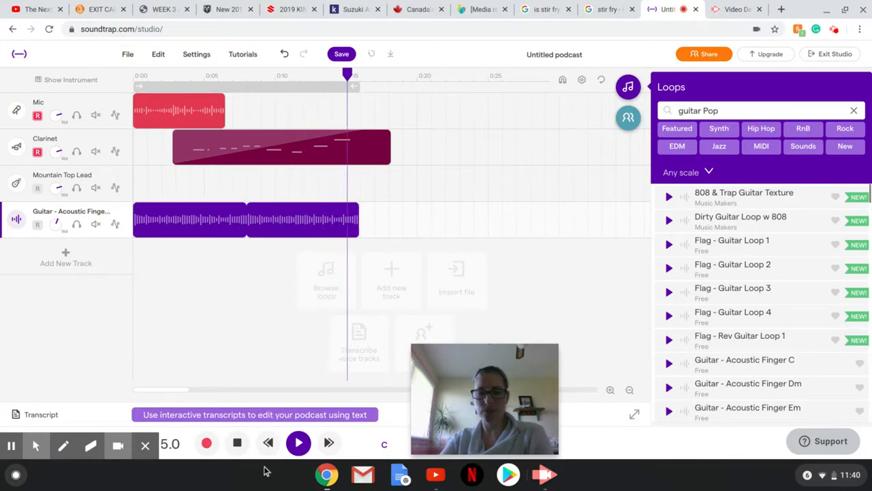
{"action": "left_click", "coordinate": [207, 444]}
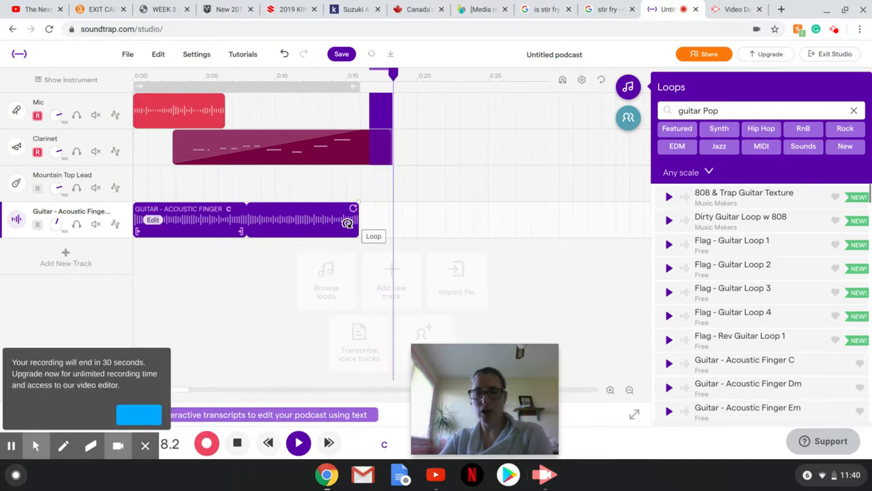
{"action": "left_click", "coordinate": [237, 445]}
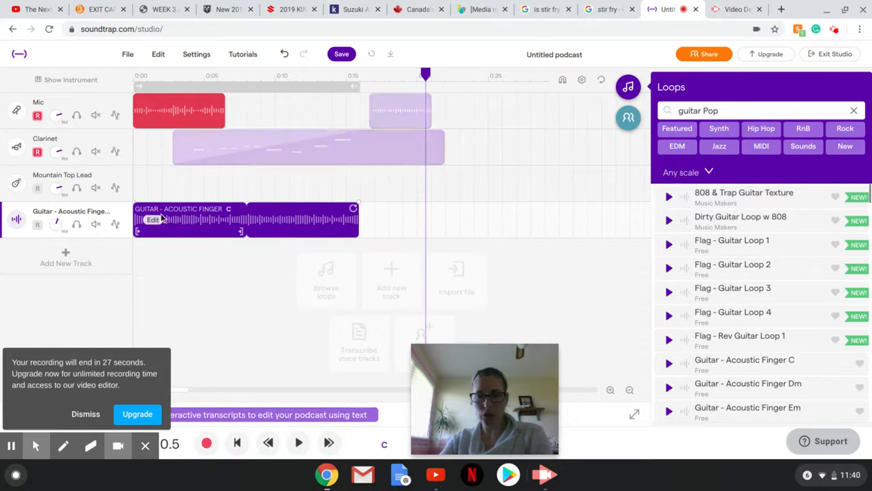